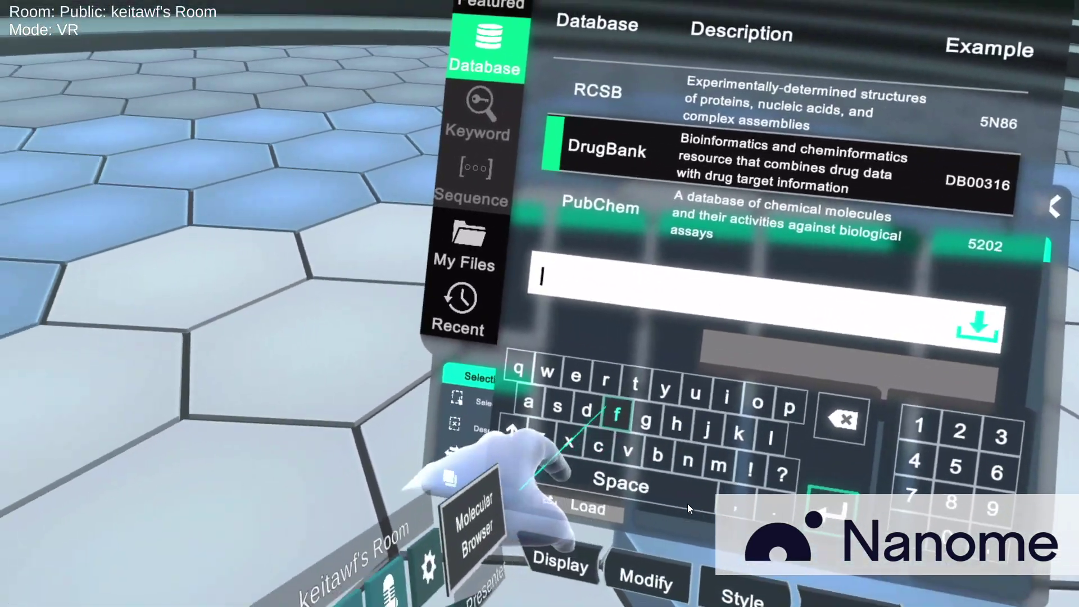
# Enter DrugBank ID db00316 and load it as a ball-and-stick model
pyautogui.write('db0')
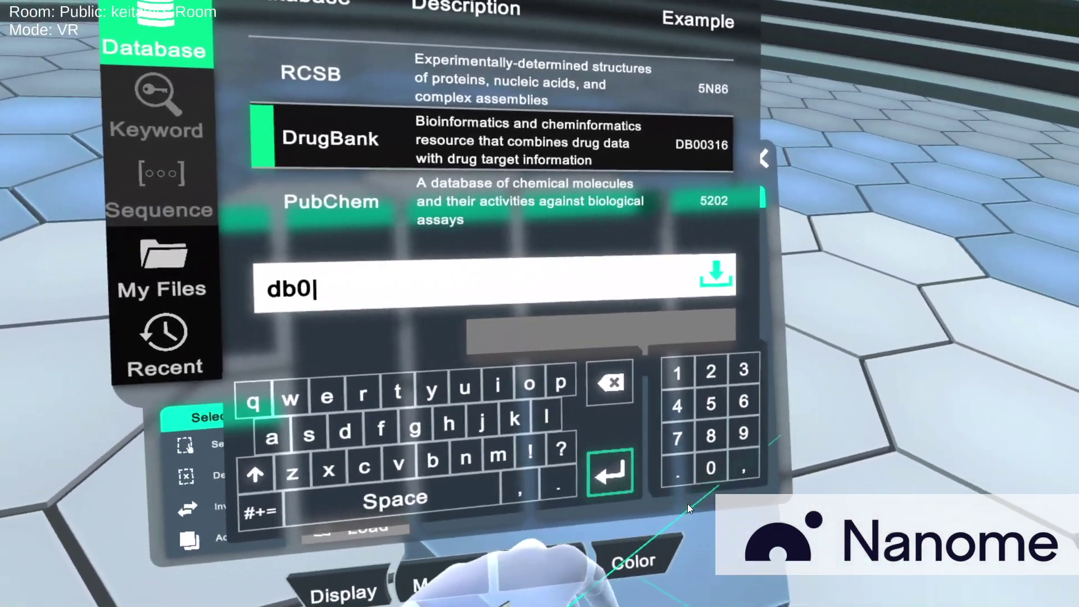
pyautogui.write('0')
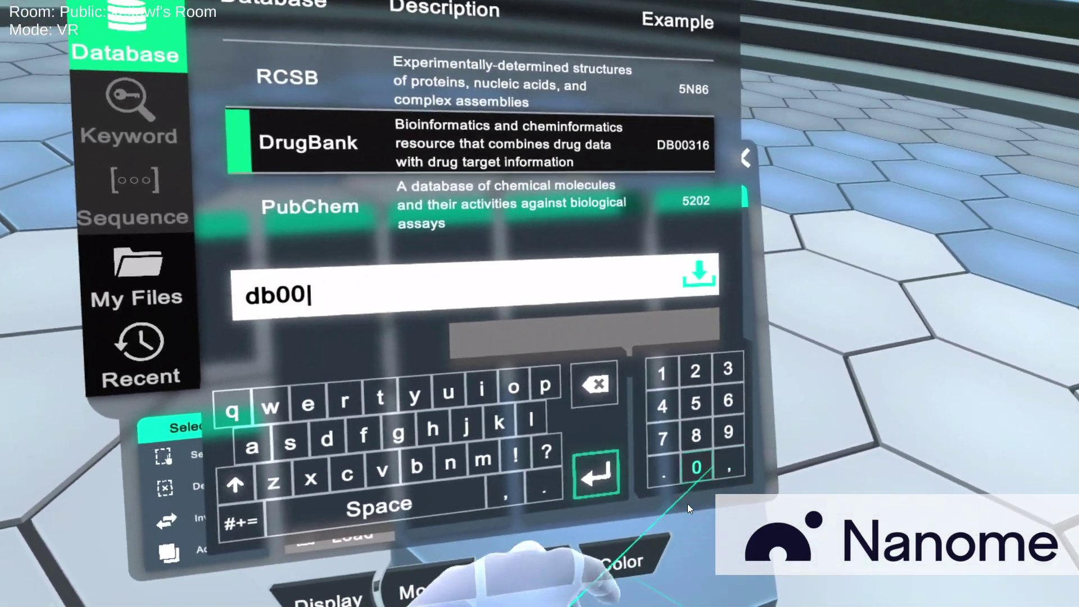
pyautogui.write('316')
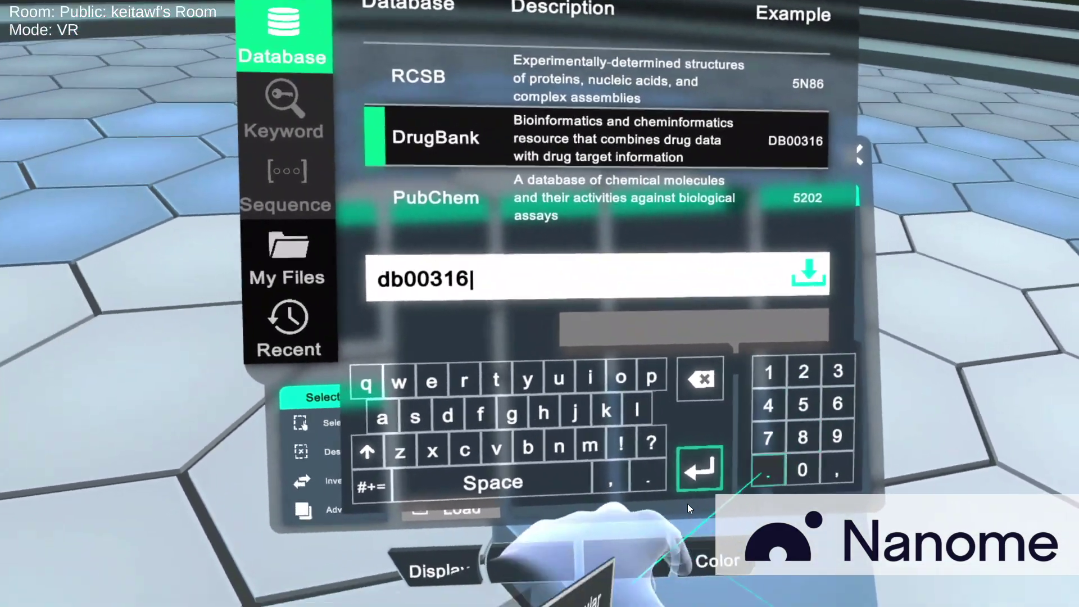
pyautogui.press('Return')
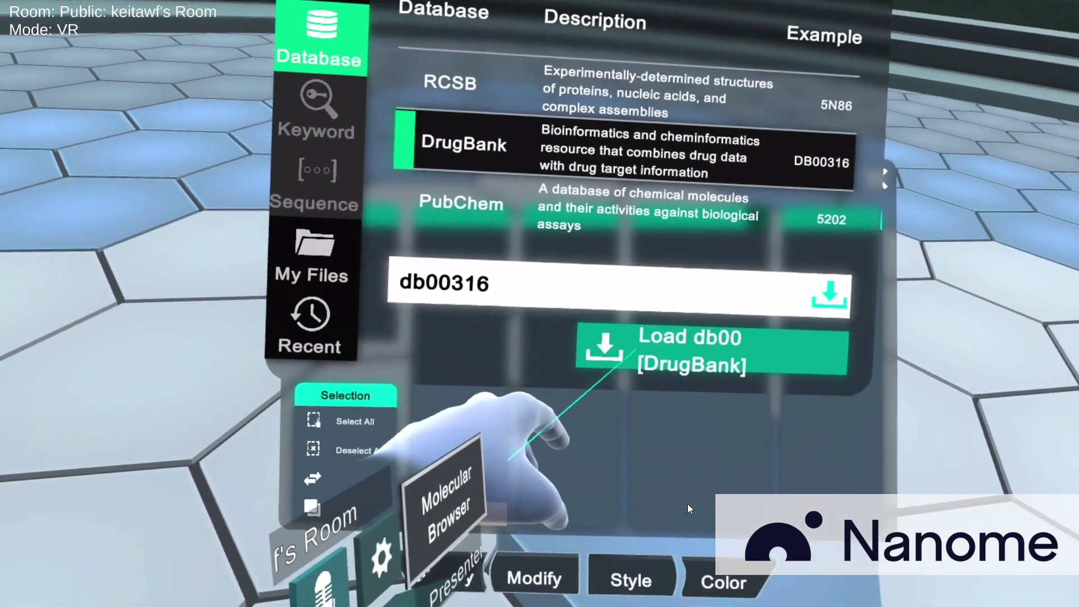
pyautogui.click(622, 353)
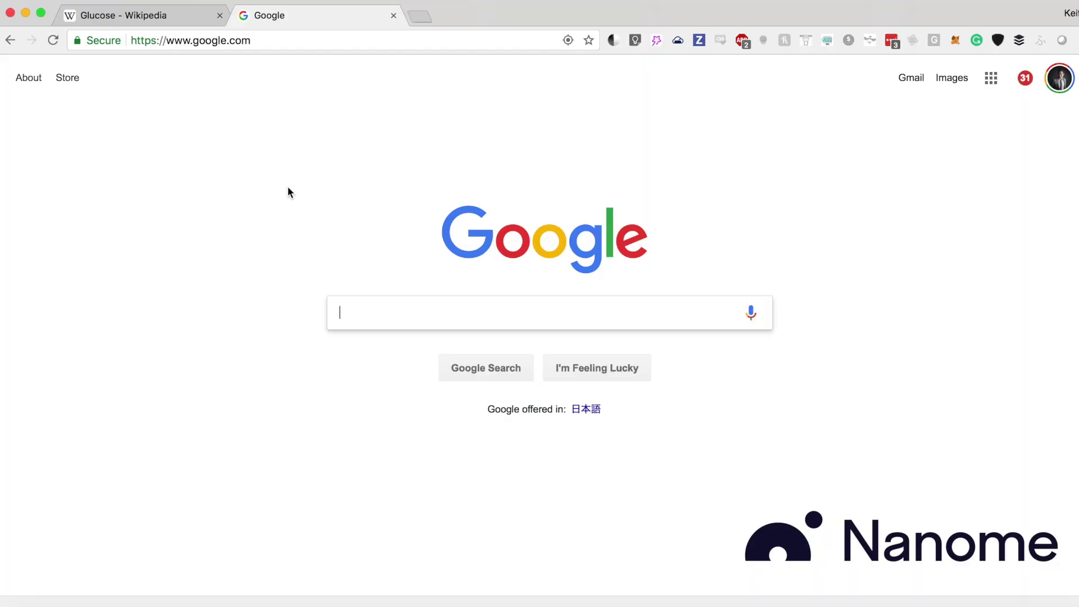
# Run a Google search for 'pubchem'
pyautogui.write('pubchem')
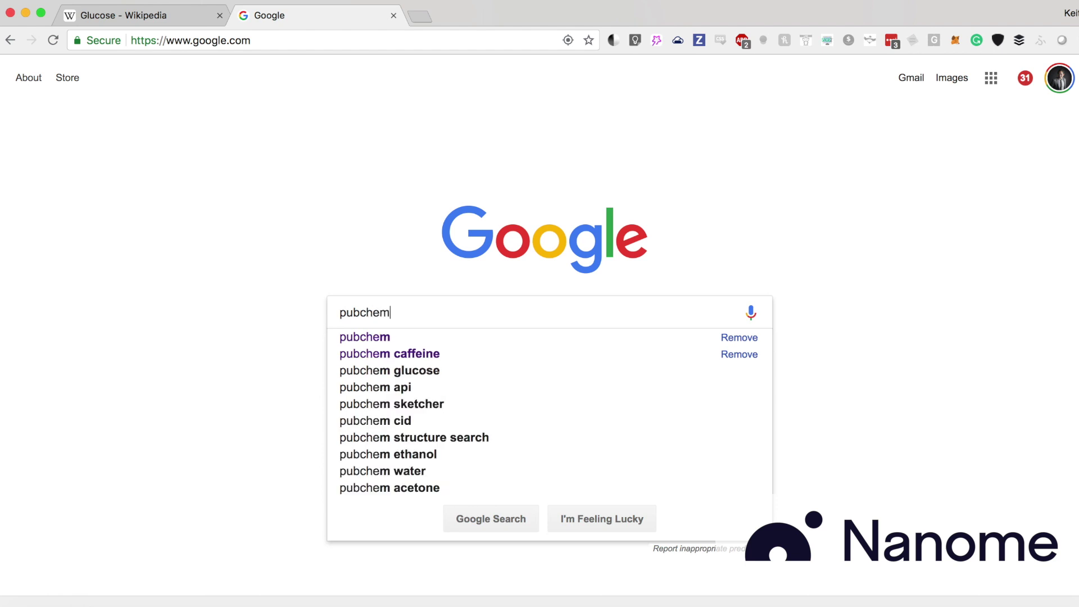
pyautogui.press('Return')
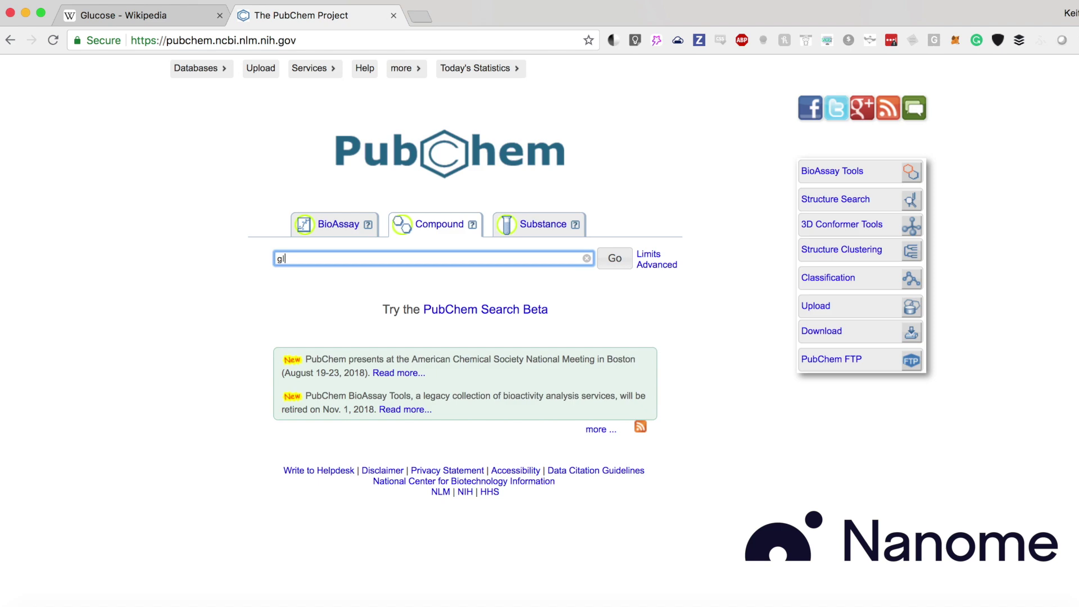
# Search PubChem compounds for glucose and open the D-Glucose result in another tab
pyautogui.press('Return')
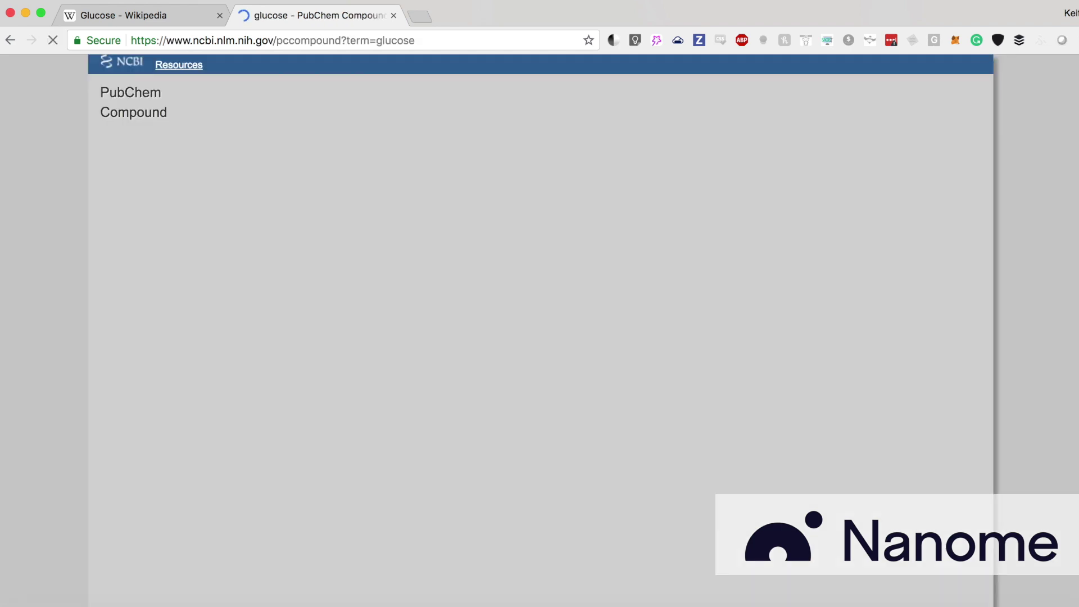
pyautogui.scroll(-1, 262, 264)
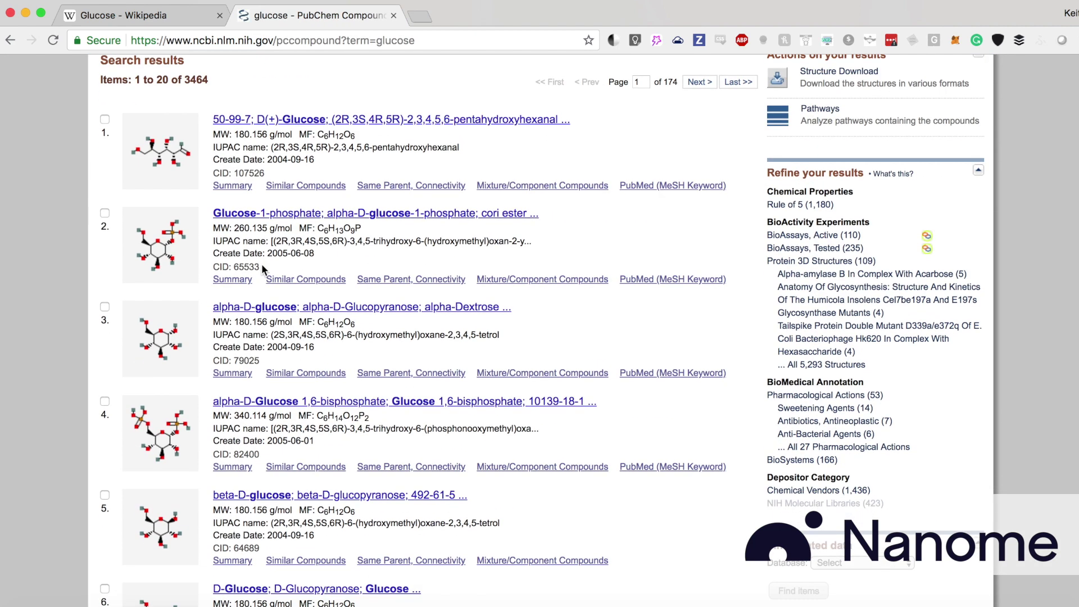
pyautogui.scroll(-1, 262, 276)
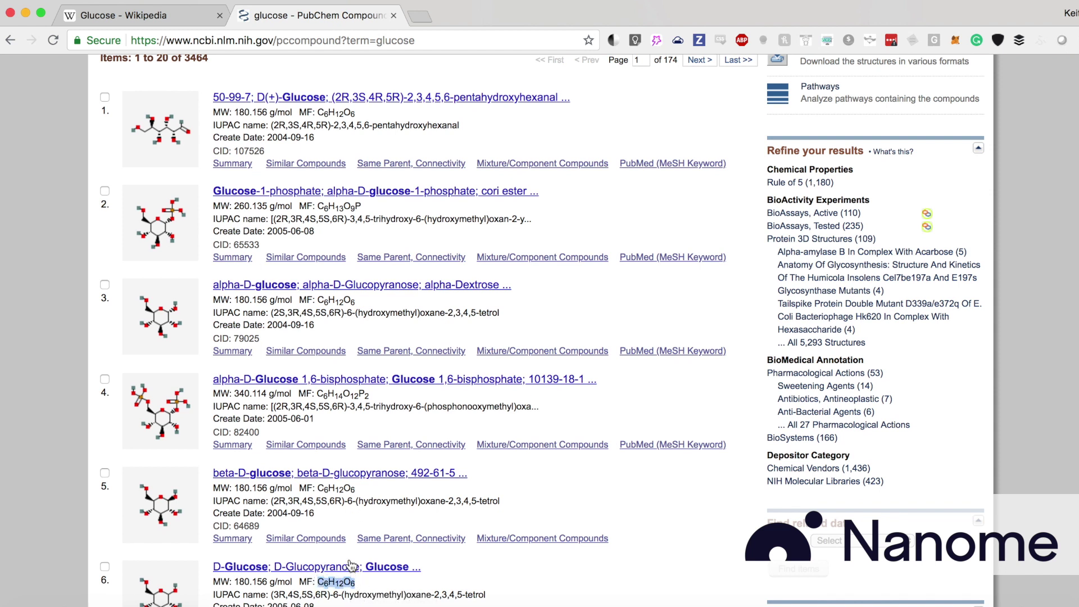
pyautogui.click(349, 569)
# Review the Glucose Wikipedia article and D-Glucose PubChem page (CID 5793), then open a new tab
pyautogui.click(168, 14)
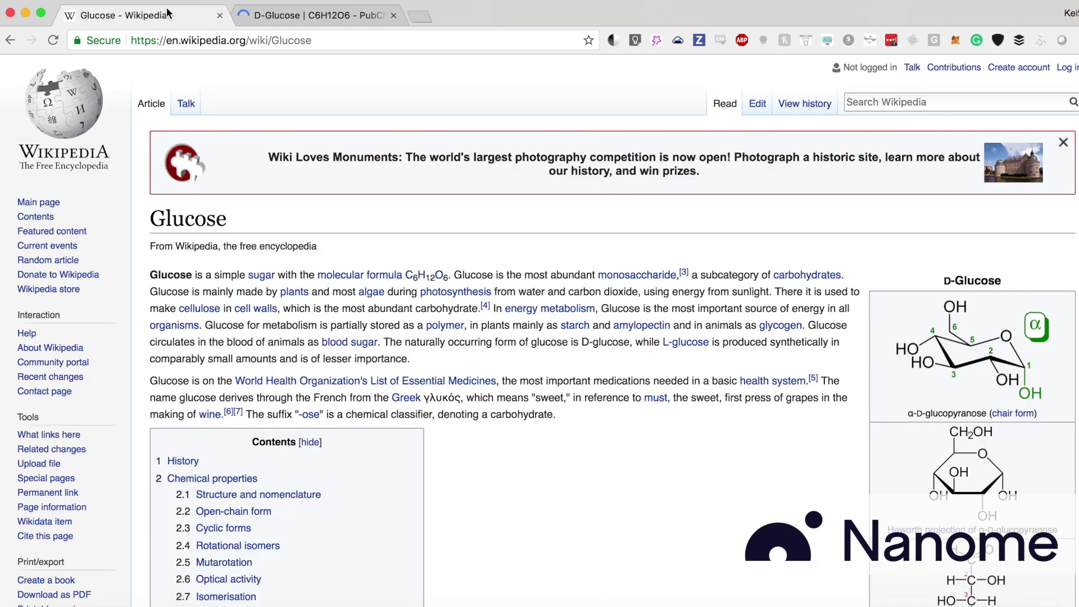
pyautogui.scroll(-3, 532, 525)
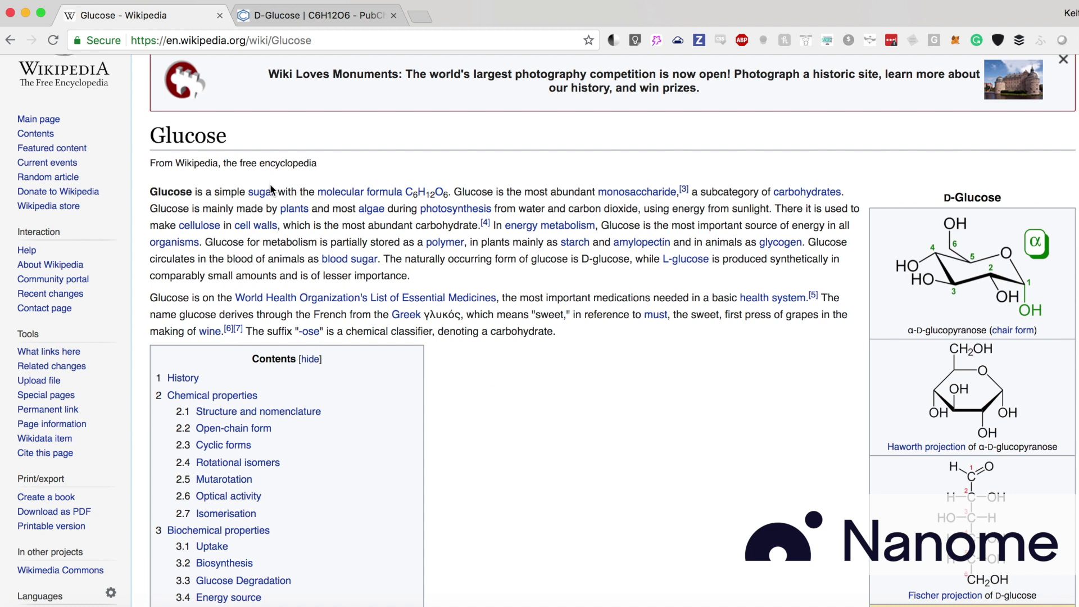
pyautogui.click(346, 18)
pyautogui.scroll(-1, 337, 219)
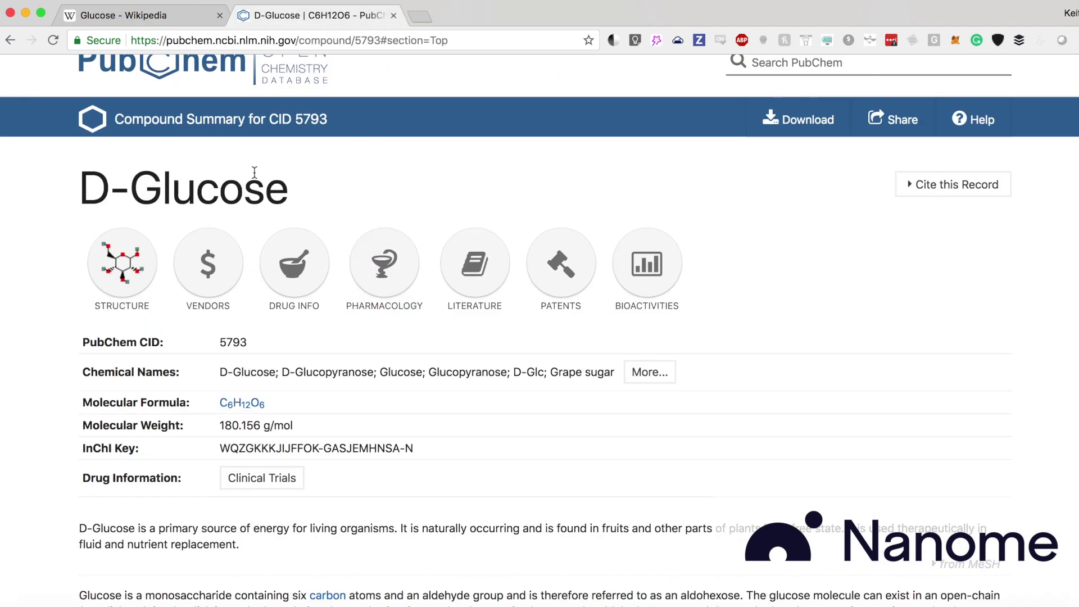
pyautogui.scroll(-1, 254, 173)
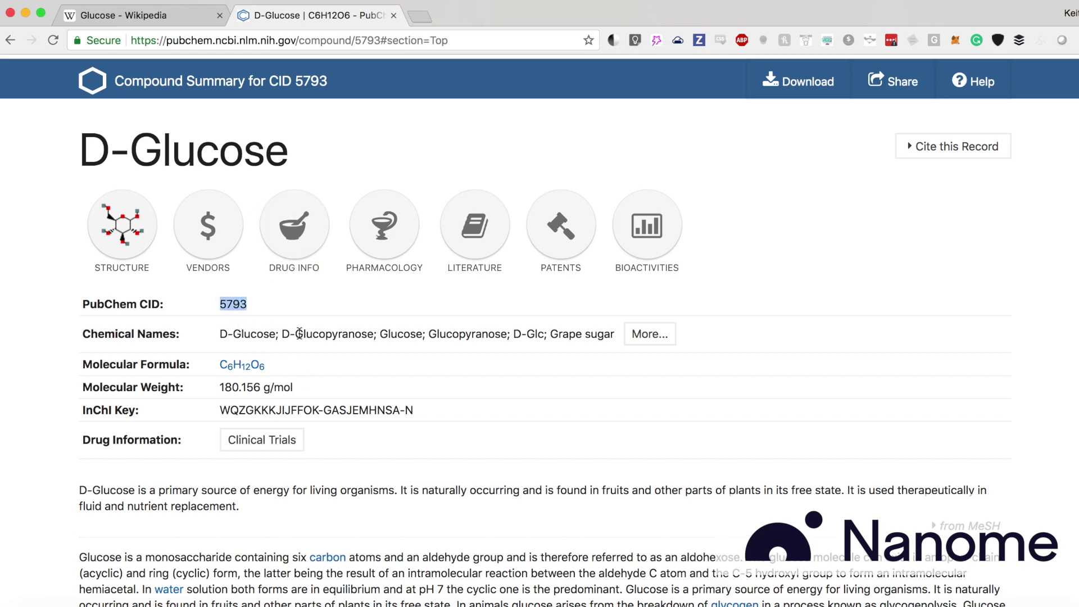
pyautogui.press('super+t')
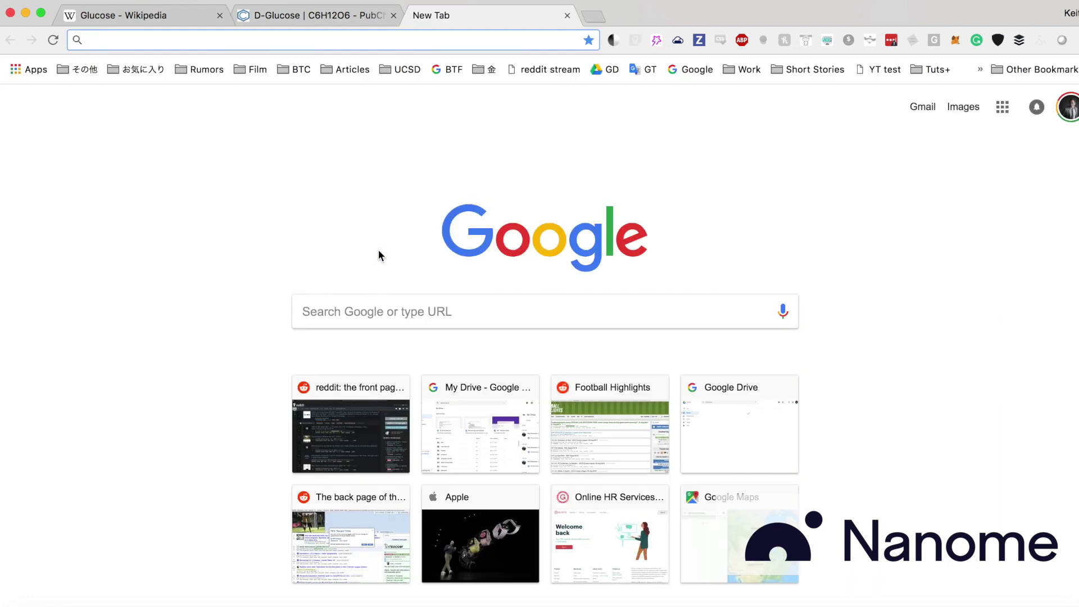
# Search the web for 'drugbank' from the new tab's address bar
pyautogui.write('drug')
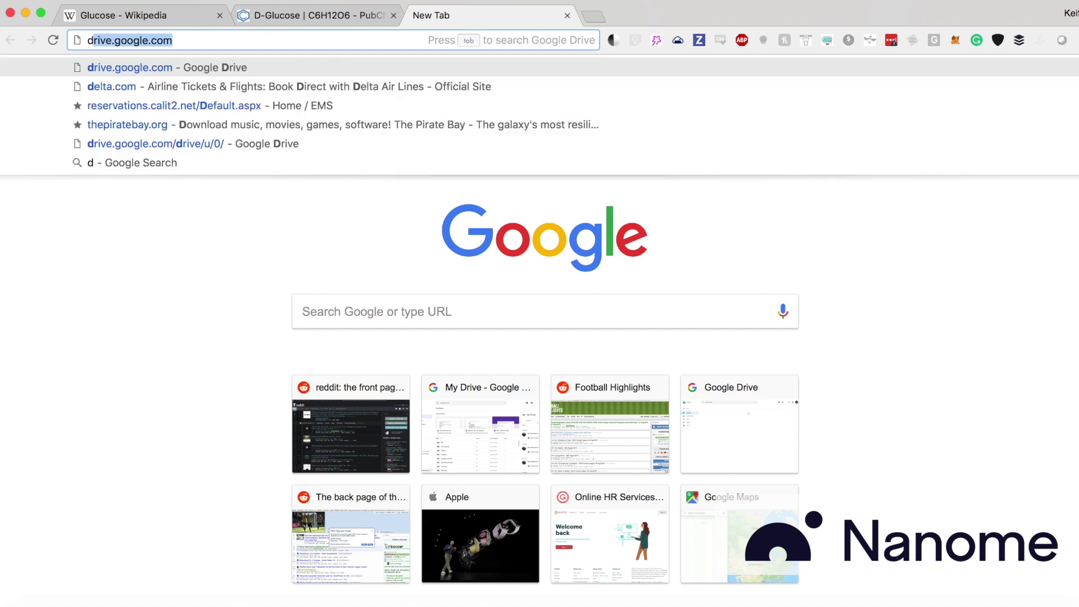
pyautogui.press('BackSpace')
pyautogui.write('bank')
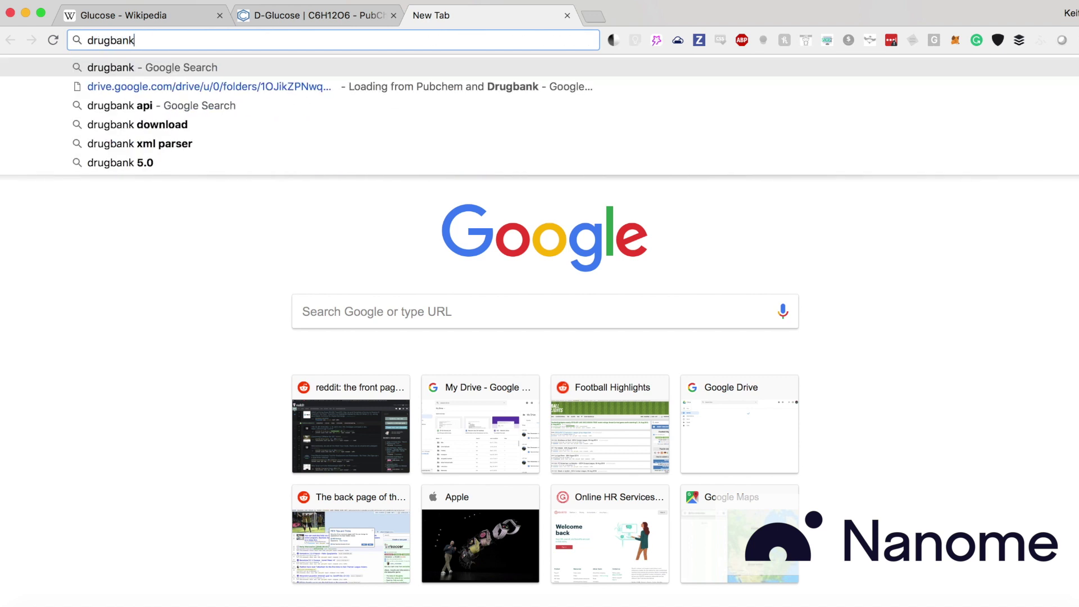
pyautogui.press('Return')
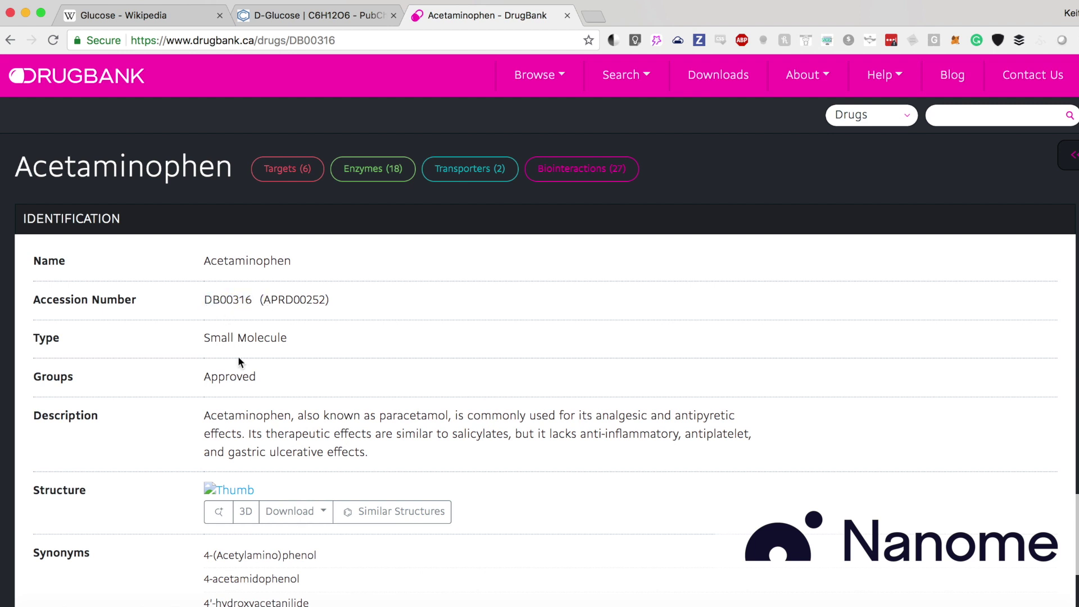
# Skim the Acetaminophen DrugBank entry, then return to the D-Glucose PubChem tab
pyautogui.scroll(-15, 238, 358)
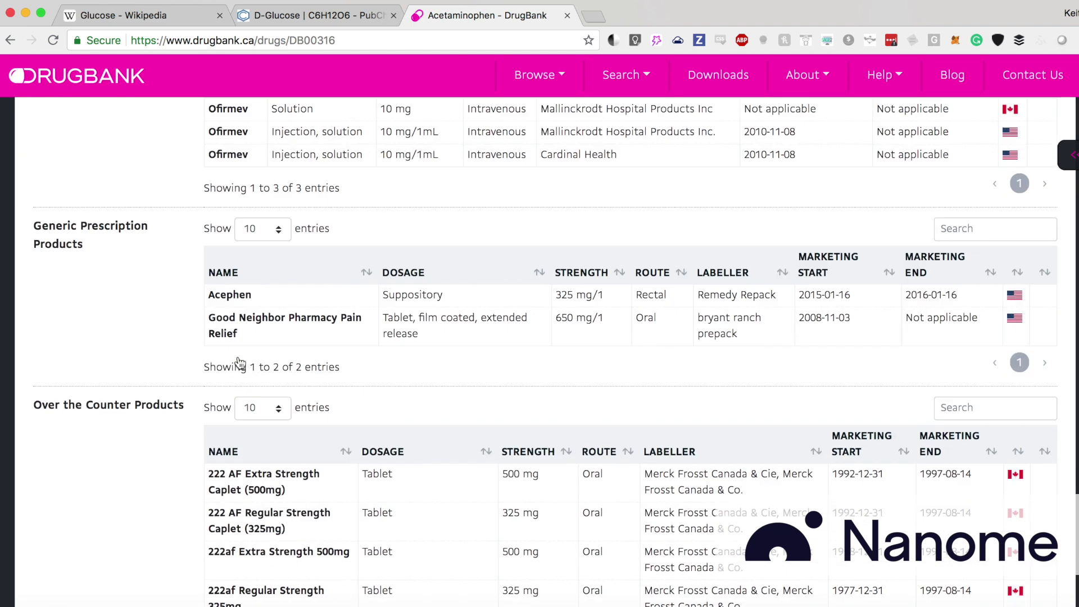
pyautogui.scroll(15, 238, 359)
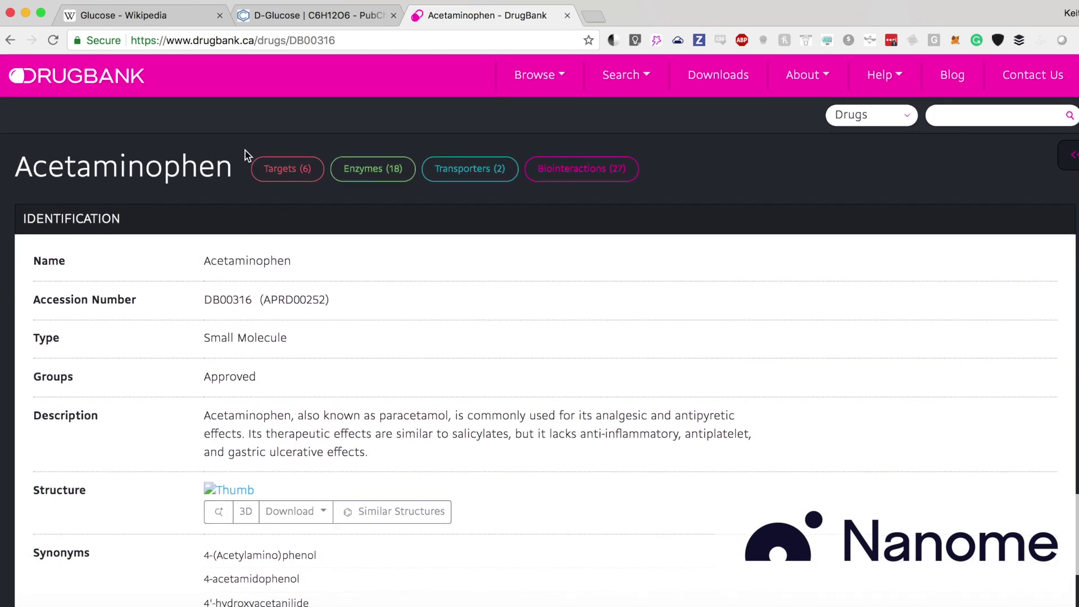
pyautogui.click(274, 15)
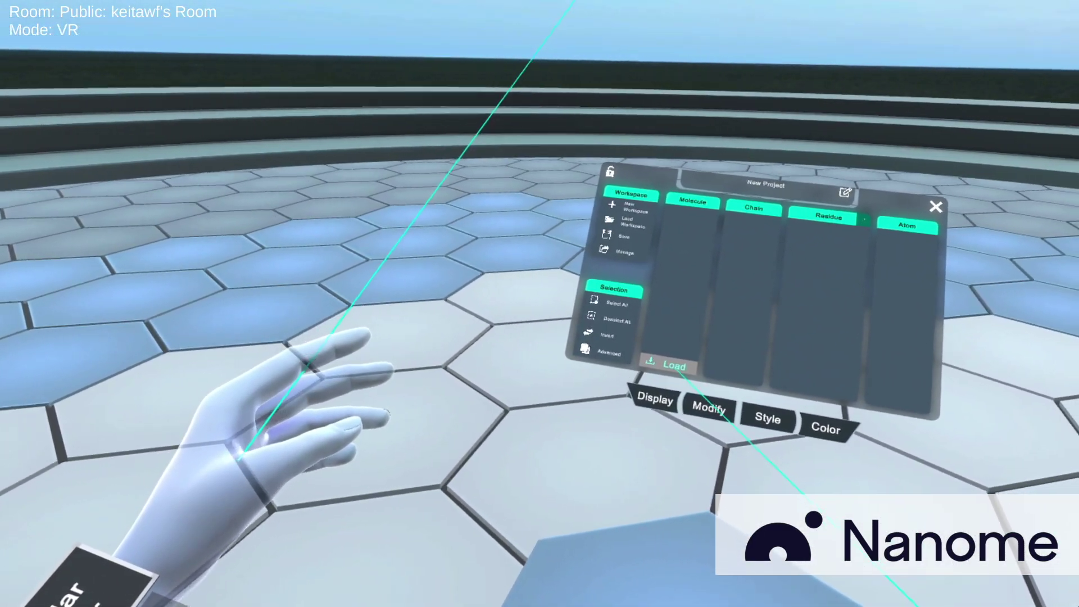
# Choose PubChem in the Loading Menu, enter ID 5793, and load the glucose molecule
pyautogui.click(624, 358)
pyautogui.click(731, 253)
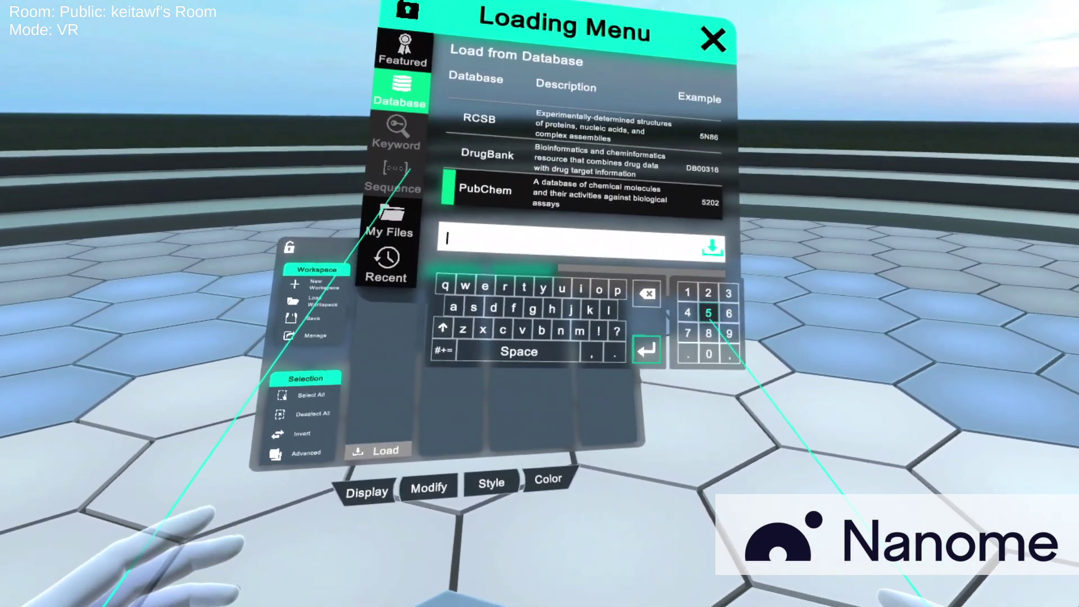
pyautogui.click(789, 332)
pyautogui.click(700, 330)
pyautogui.click(741, 330)
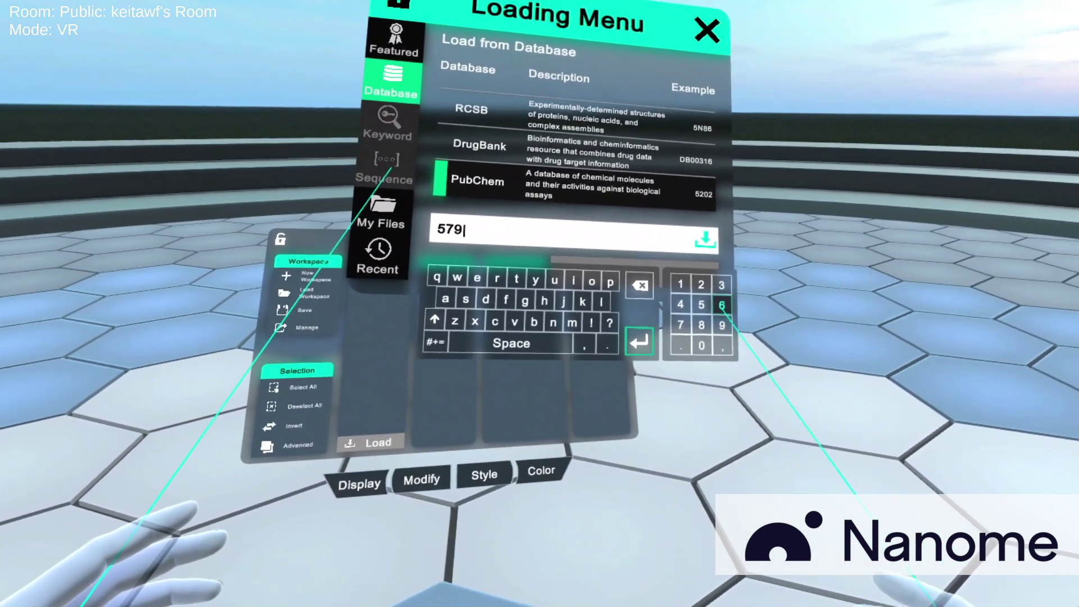
pyautogui.click(740, 290)
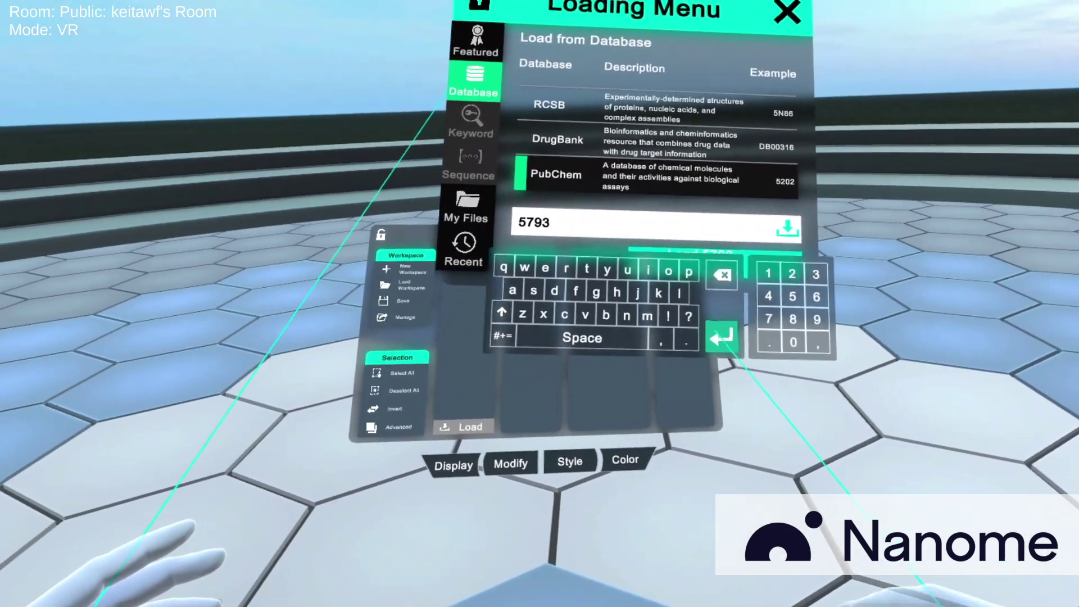
pyautogui.click(677, 341)
pyautogui.click(691, 267)
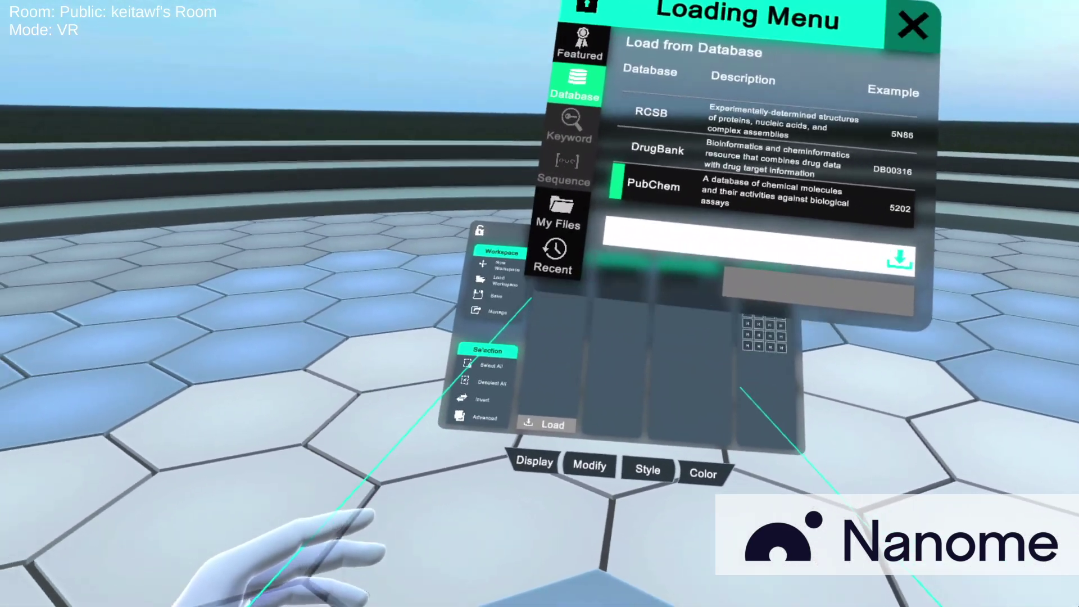